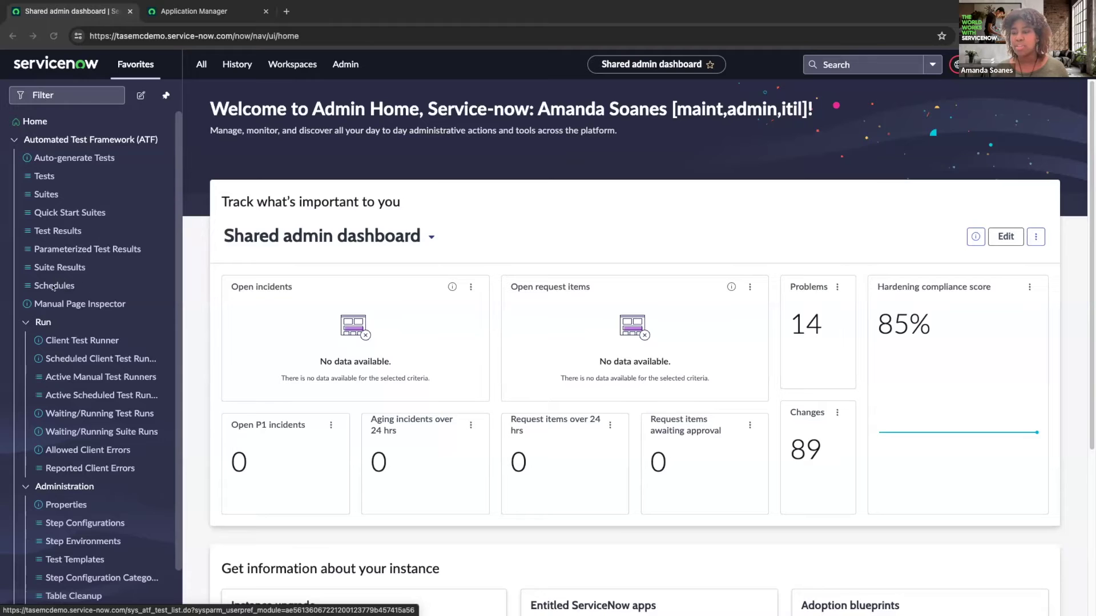
# Step: Open the Automated Test Framework properties and switch to editing them in the Global application
pyautogui.scroll(-2, 74, 317)
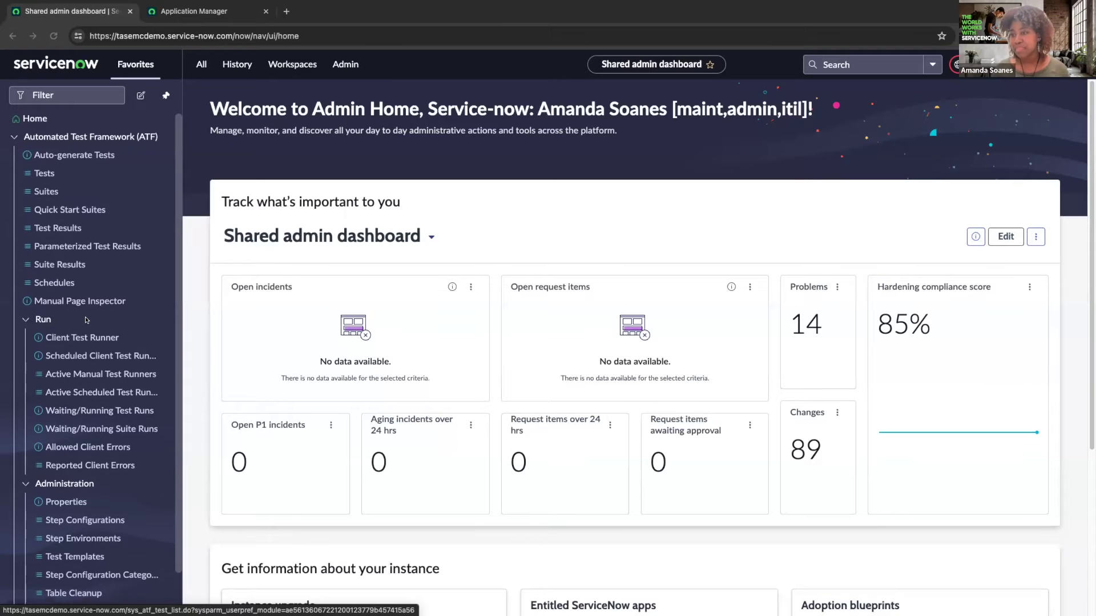
pyautogui.scroll(-1, 86, 318)
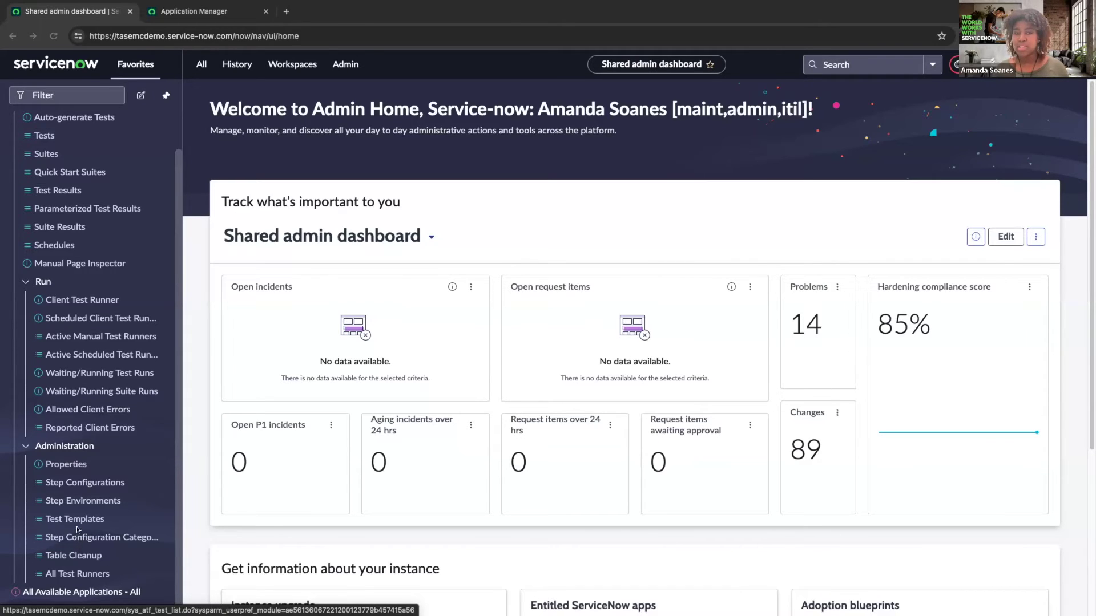
pyautogui.scroll(1, 99, 444)
pyautogui.scroll(2, 98, 444)
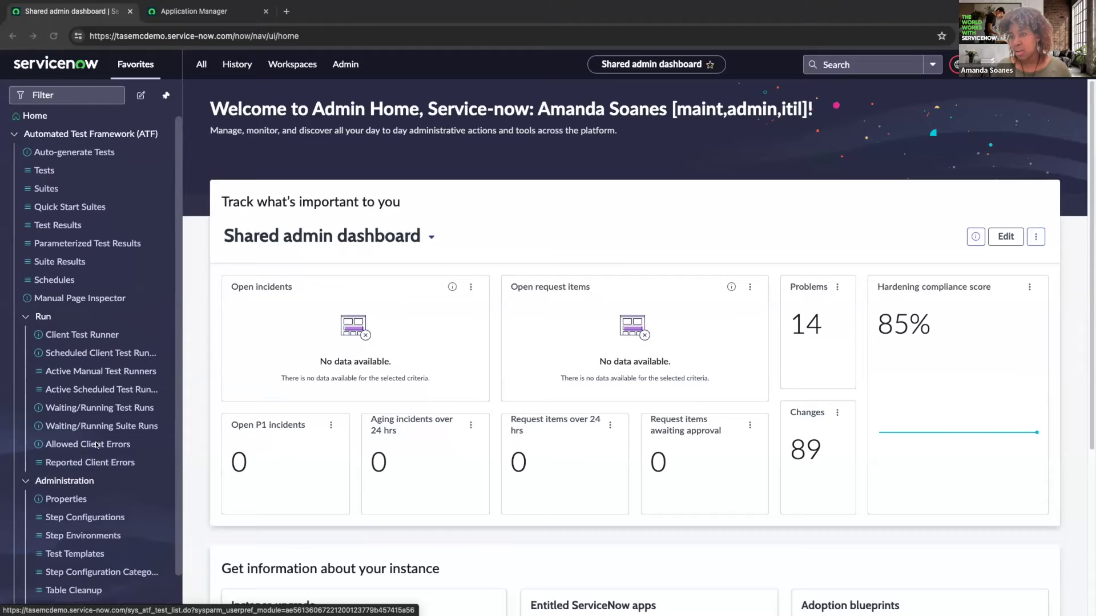
pyautogui.scroll(-1, 97, 444)
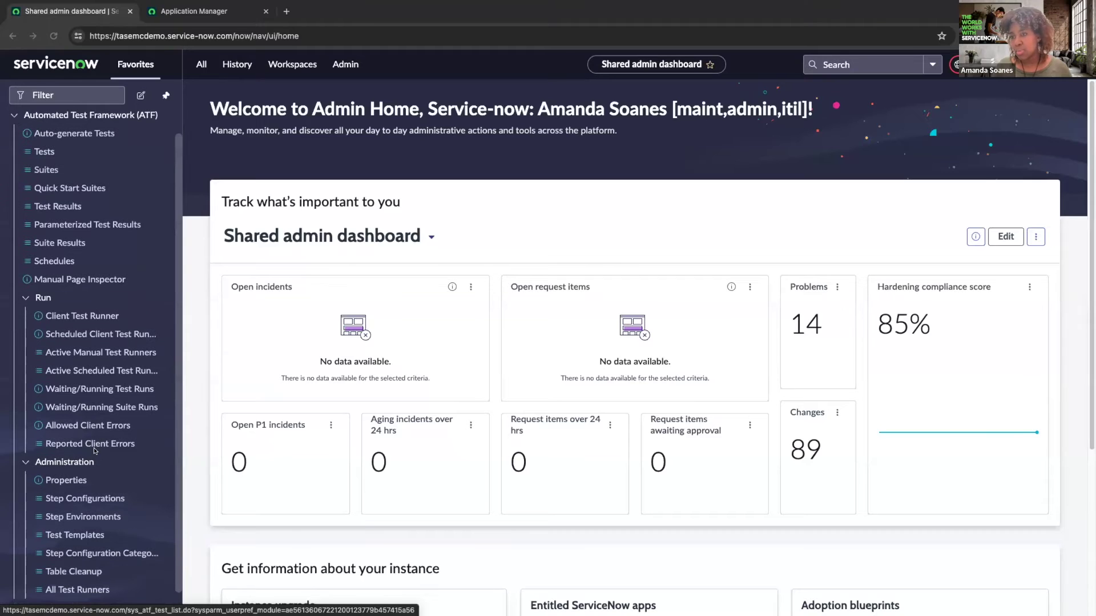
pyautogui.click(72, 480)
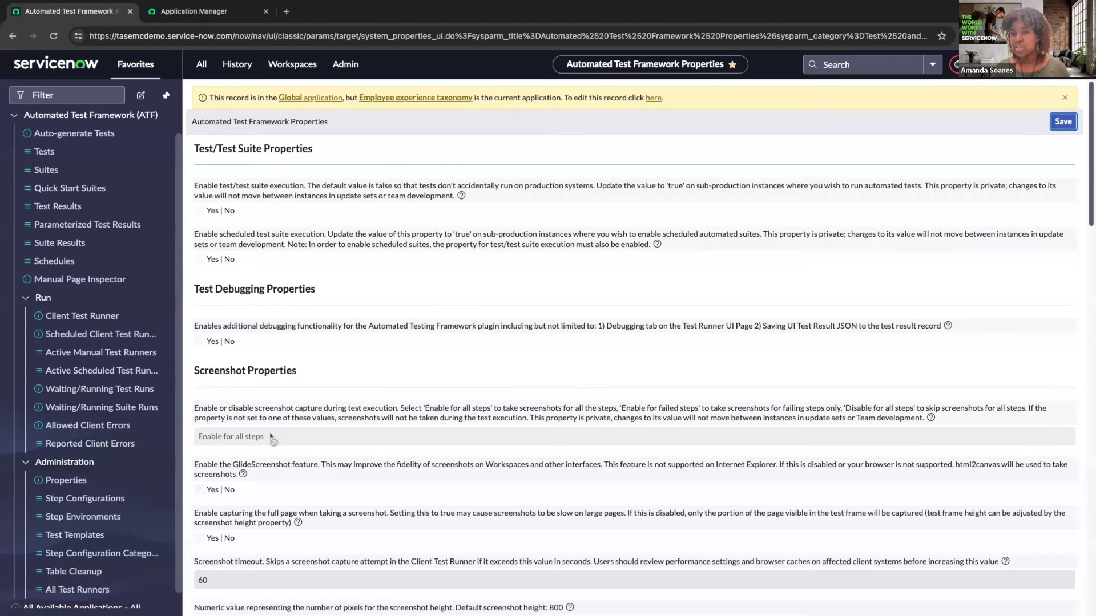
pyautogui.click(651, 98)
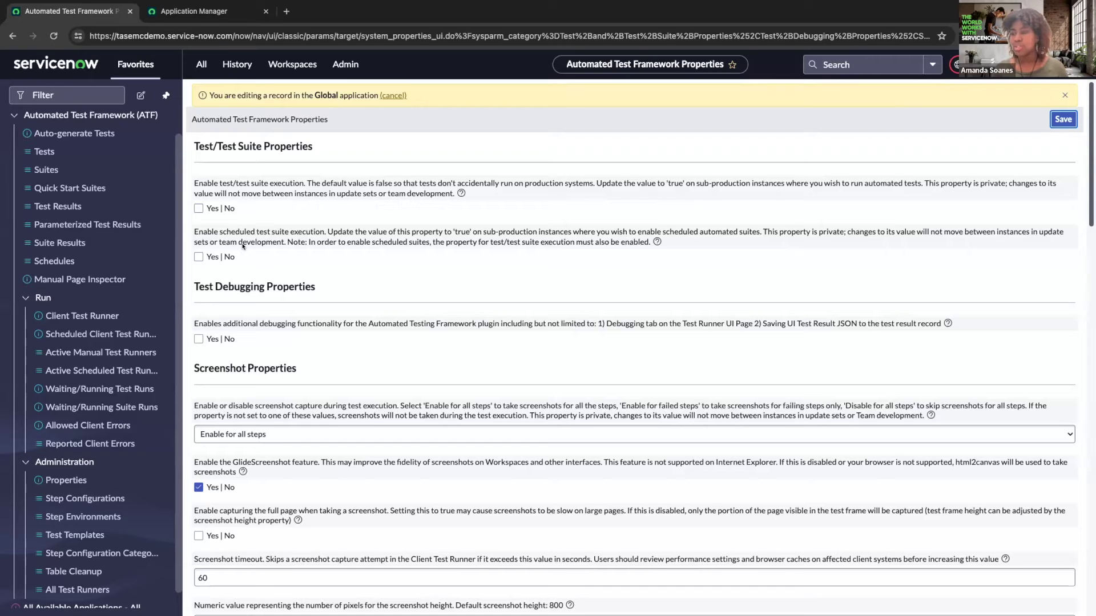
# Step: Review the test debugging and screenshot properties, including the available options for screenshot capture during test execution
pyautogui.scroll(-1, 285, 244)
pyautogui.scroll(-1, 354, 206)
pyautogui.scroll(-3, 379, 203)
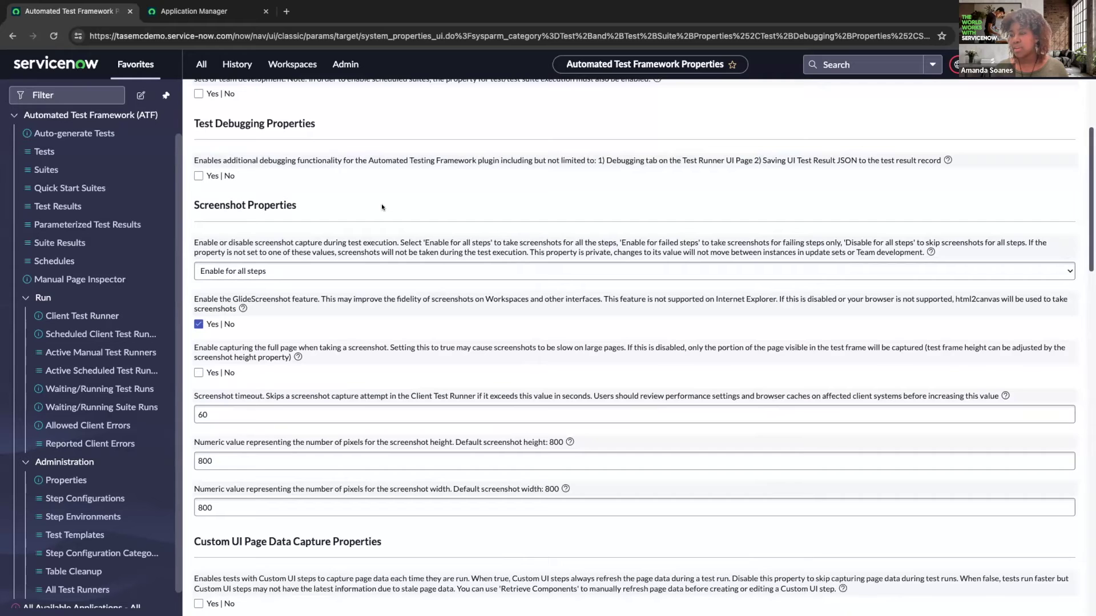
pyautogui.scroll(1, 379, 204)
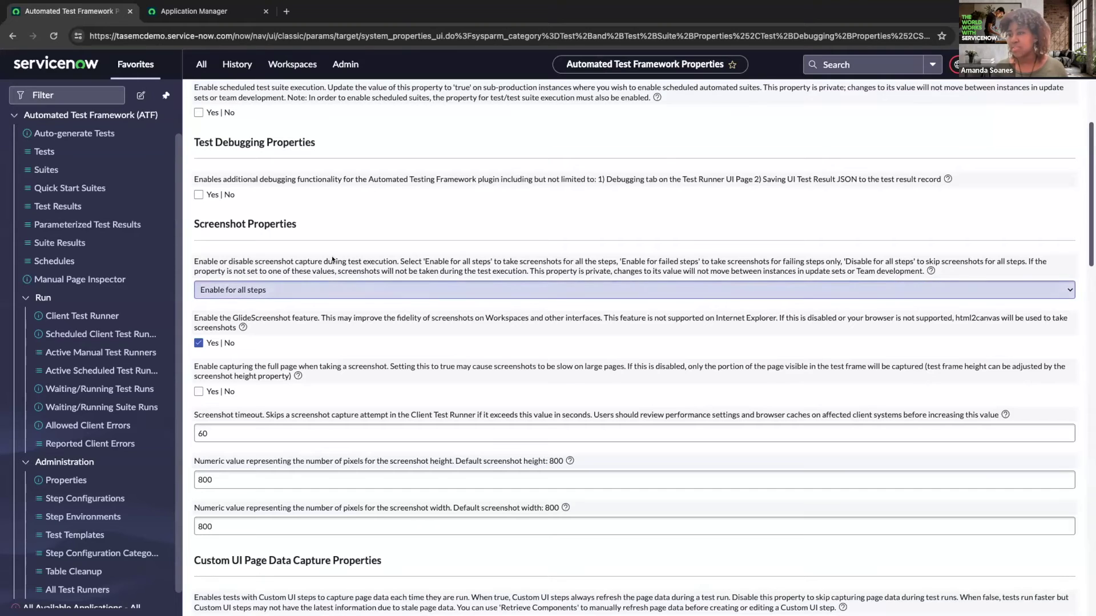
pyautogui.scroll(-1, 312, 234)
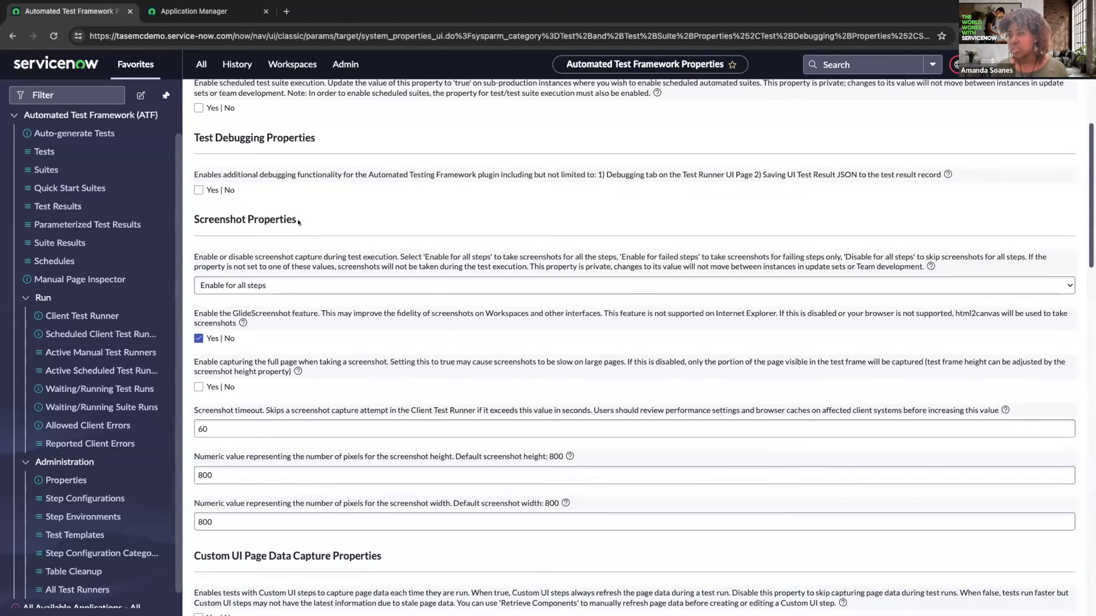
pyautogui.scroll(-1, 296, 228)
pyautogui.click(295, 269)
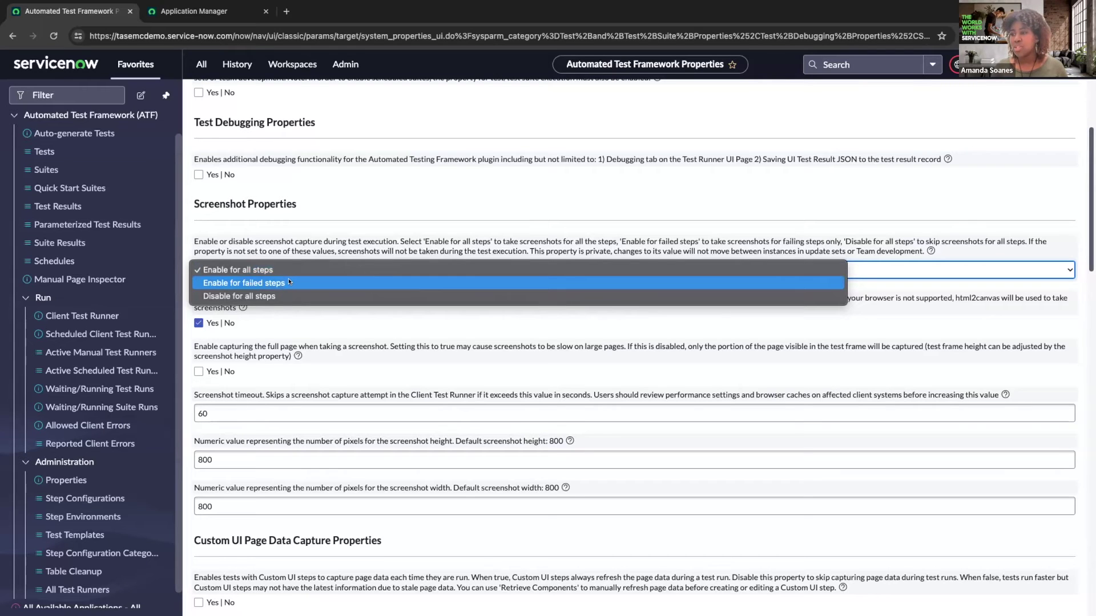
pyautogui.click(331, 318)
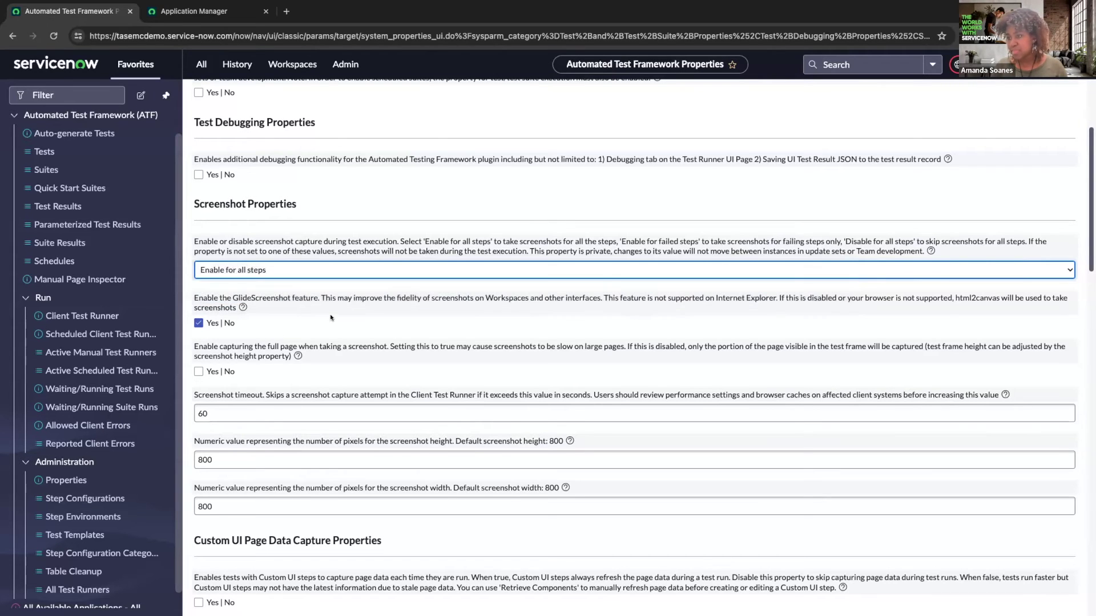
# Step: Look through the remaining screenshot, custom UI data capture, test runner, suite report and email properties
pyautogui.scroll(-1, 331, 318)
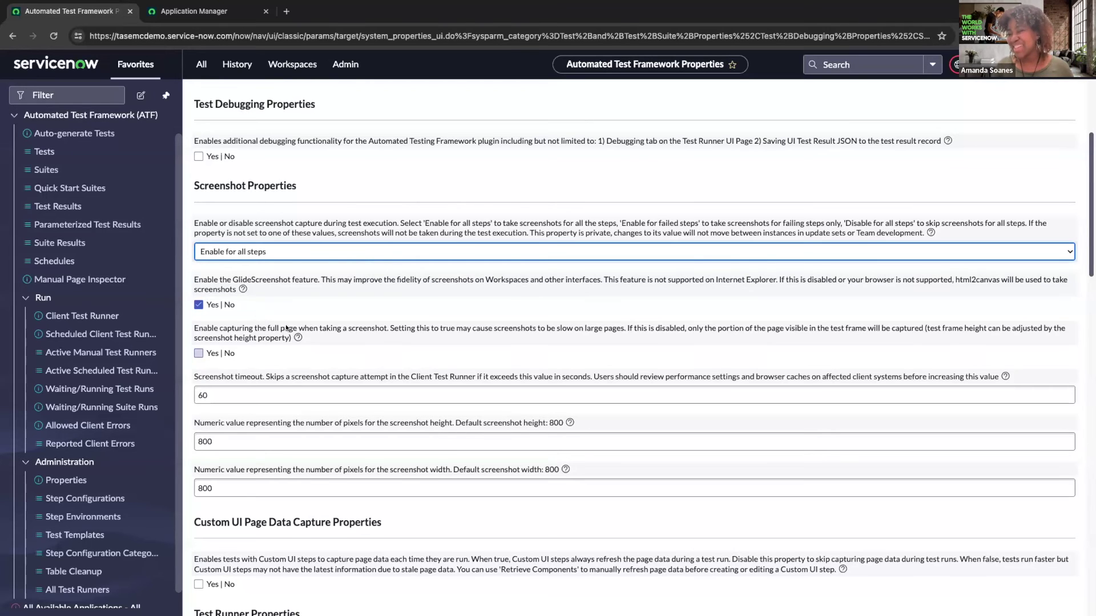
pyautogui.scroll(-3, 285, 331)
pyautogui.scroll(-2, 306, 341)
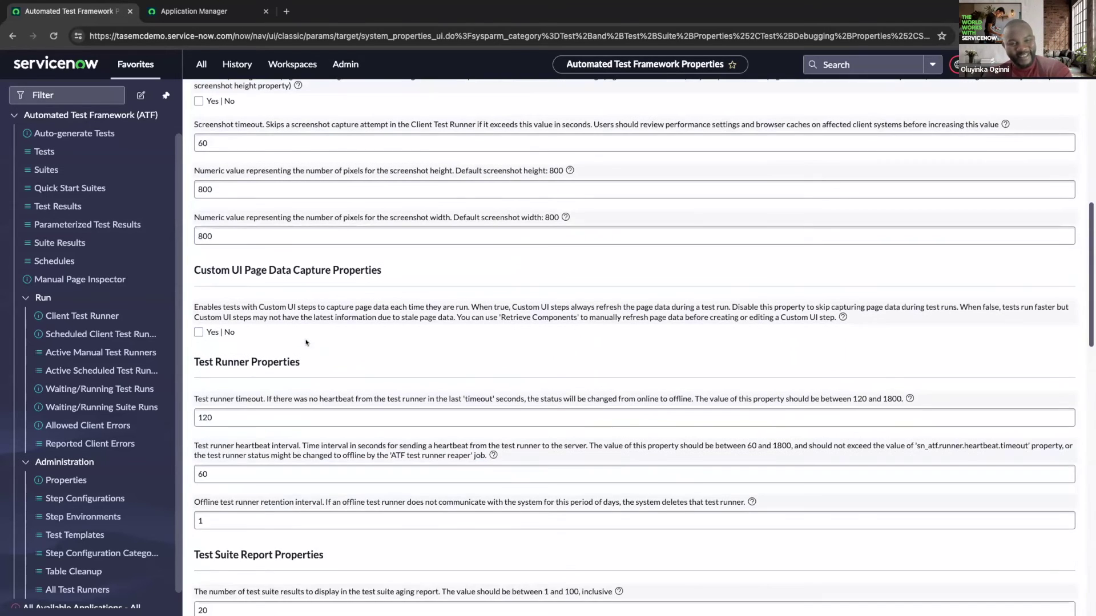
pyautogui.scroll(-3, 313, 344)
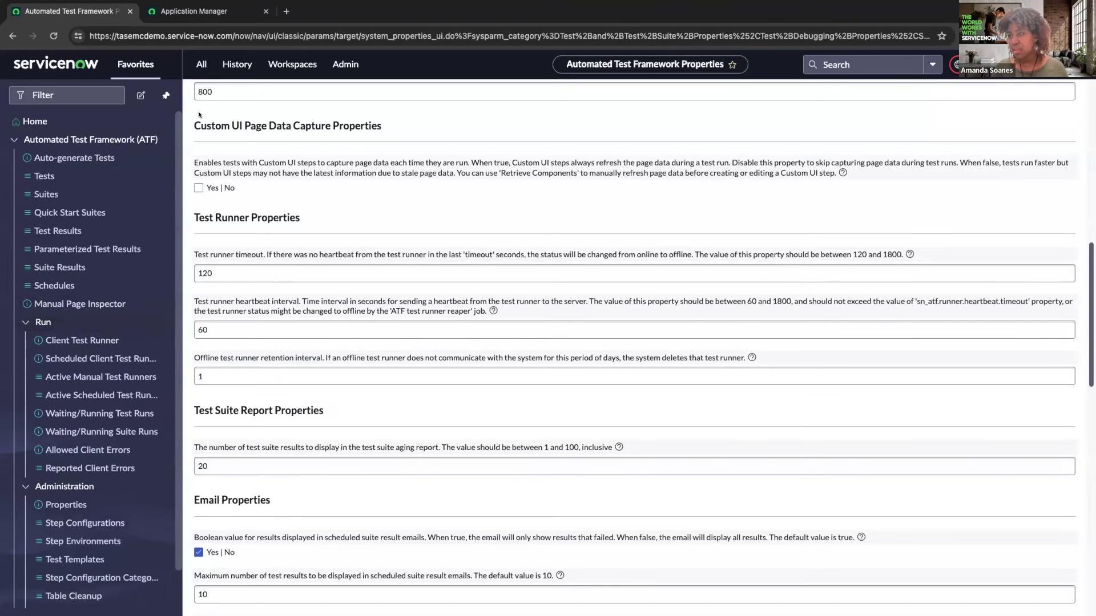
pyautogui.scroll(5, 214, 176)
pyautogui.scroll(4, 217, 181)
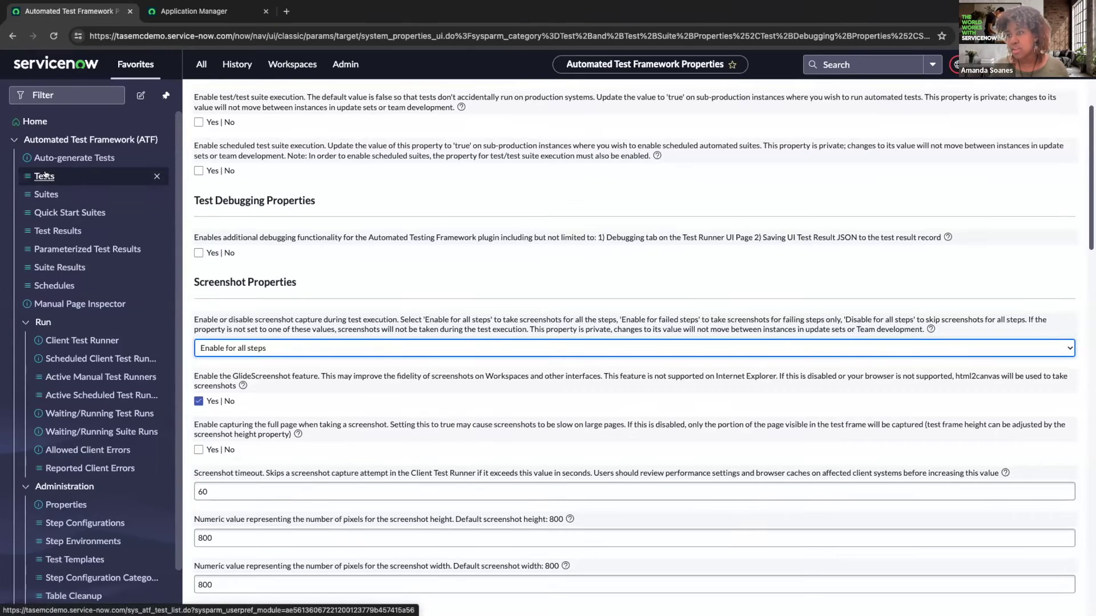
# Step: Open the "CHG: Change against Conflict Sources" test from the list of automated tests
pyautogui.click(52, 180)
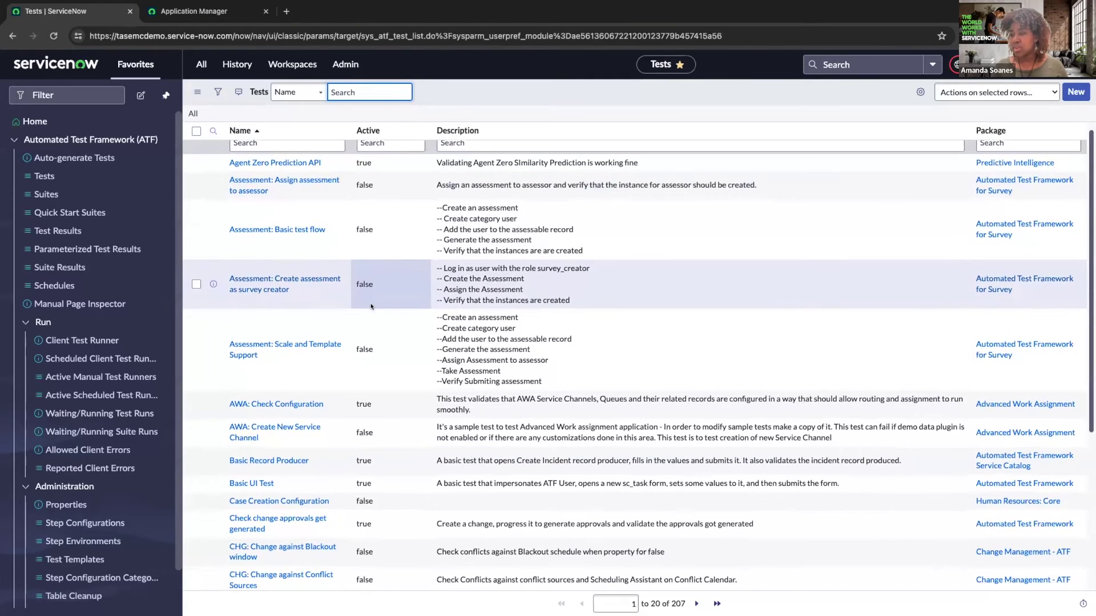
pyautogui.scroll(1, 369, 307)
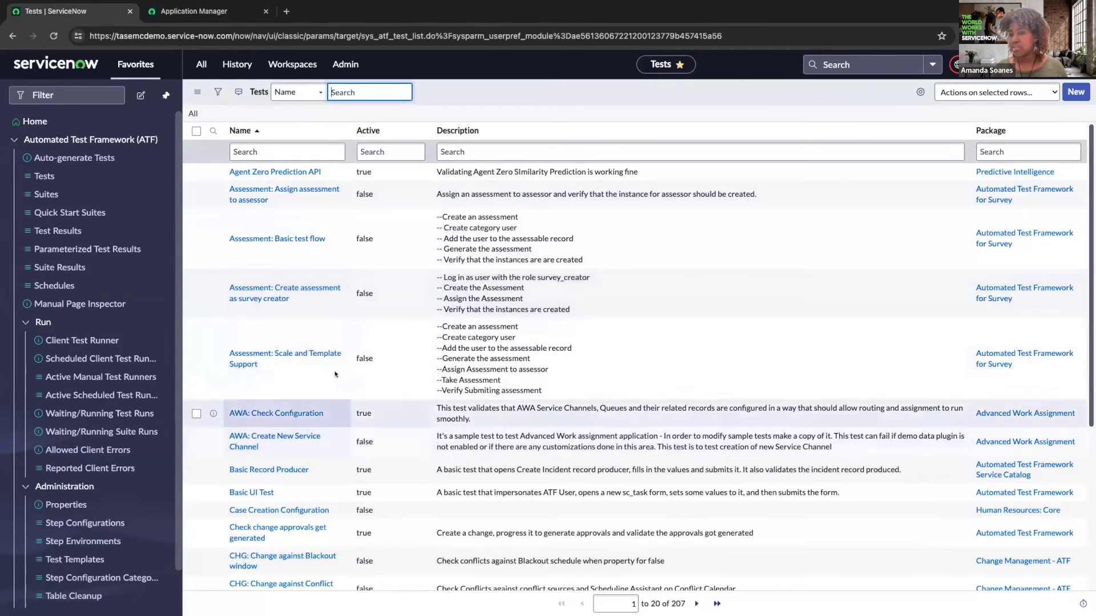
pyautogui.scroll(-2, 326, 402)
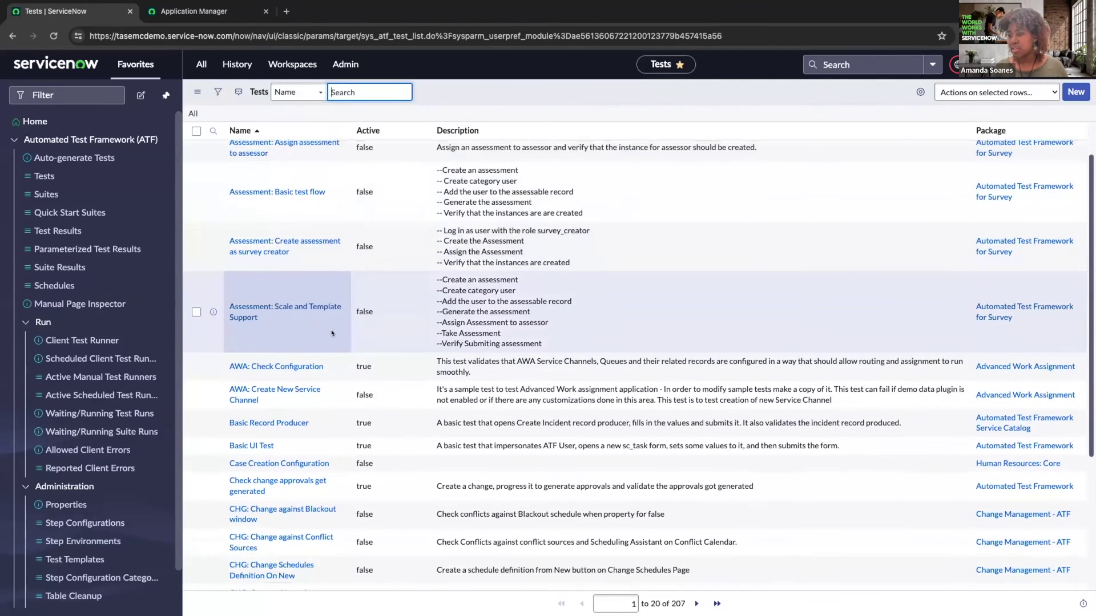
pyautogui.click(296, 457)
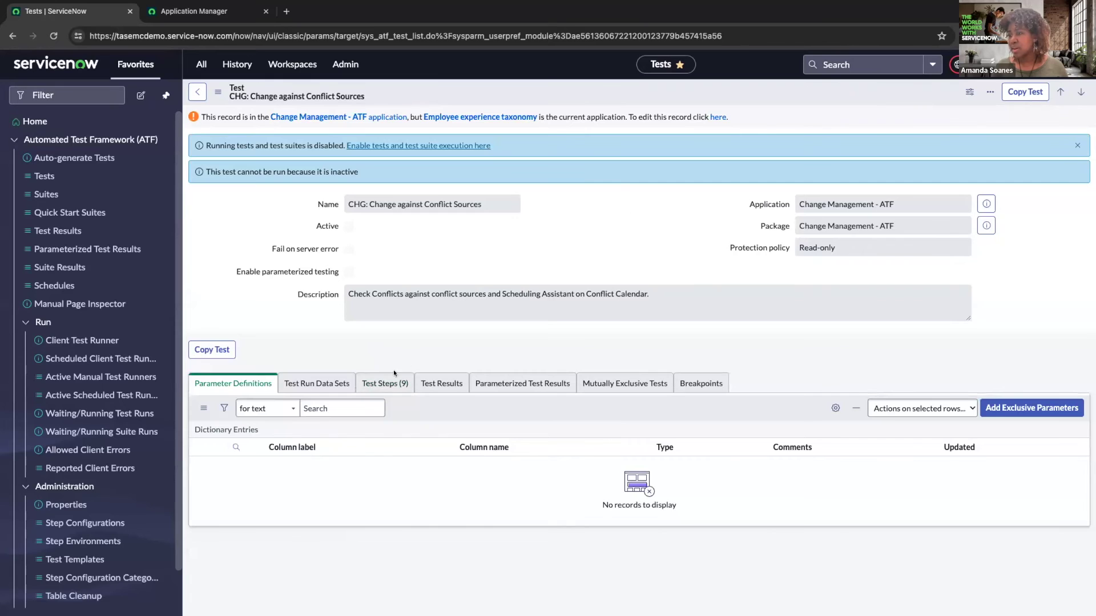
# Step: Examine the test steps of the "CHG: Change against Conflict Sources" test along with its record details
pyautogui.click(384, 383)
pyautogui.scroll(-2, 549, 336)
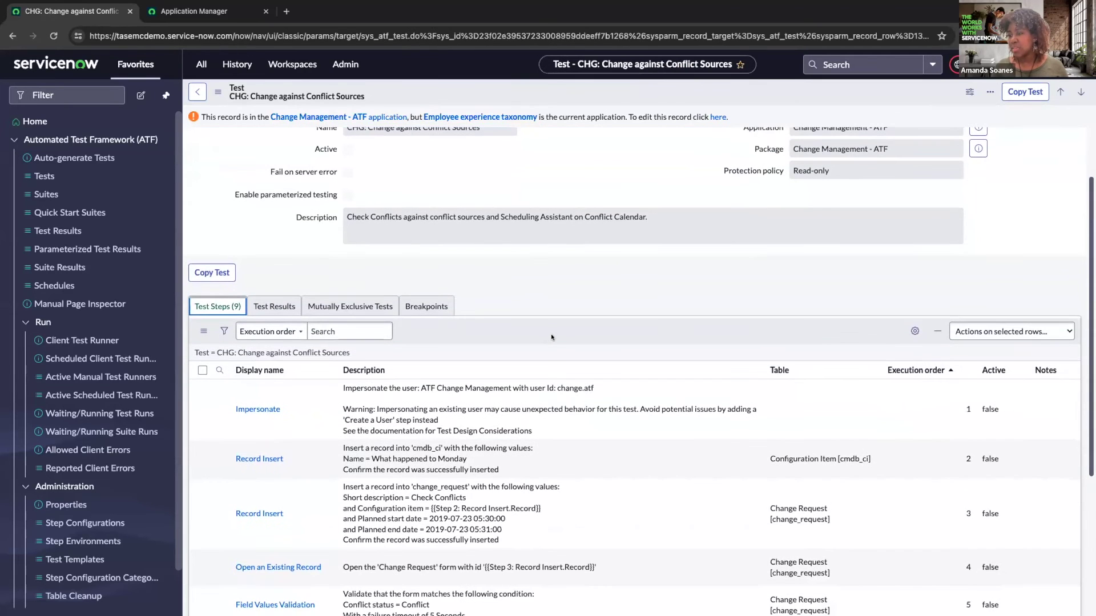
pyautogui.scroll(-1, 552, 337)
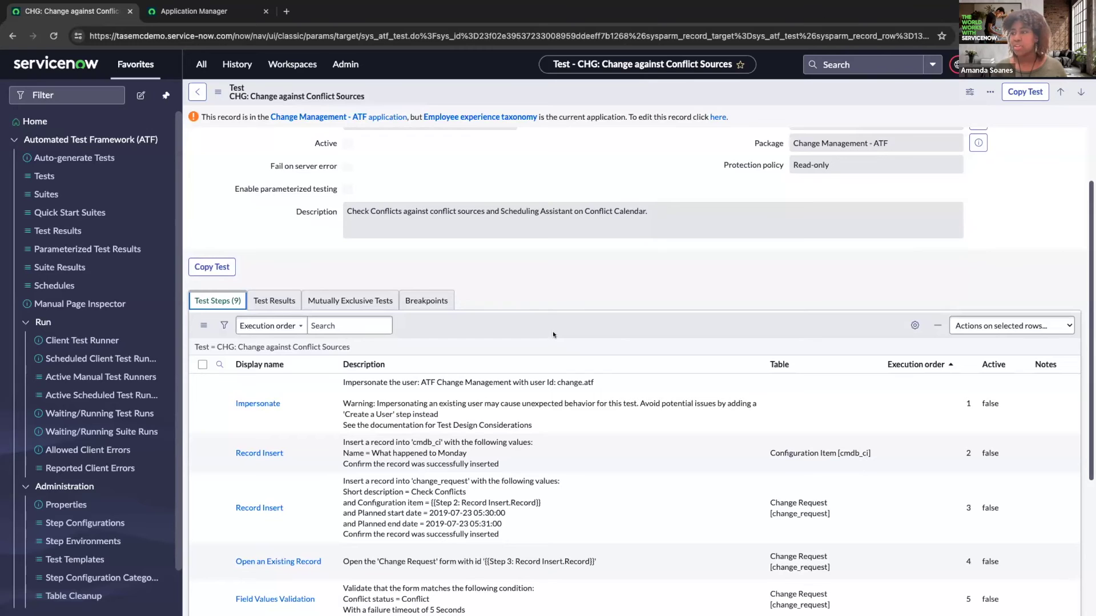
pyautogui.scroll(-1, 583, 335)
pyautogui.scroll(-5, 583, 335)
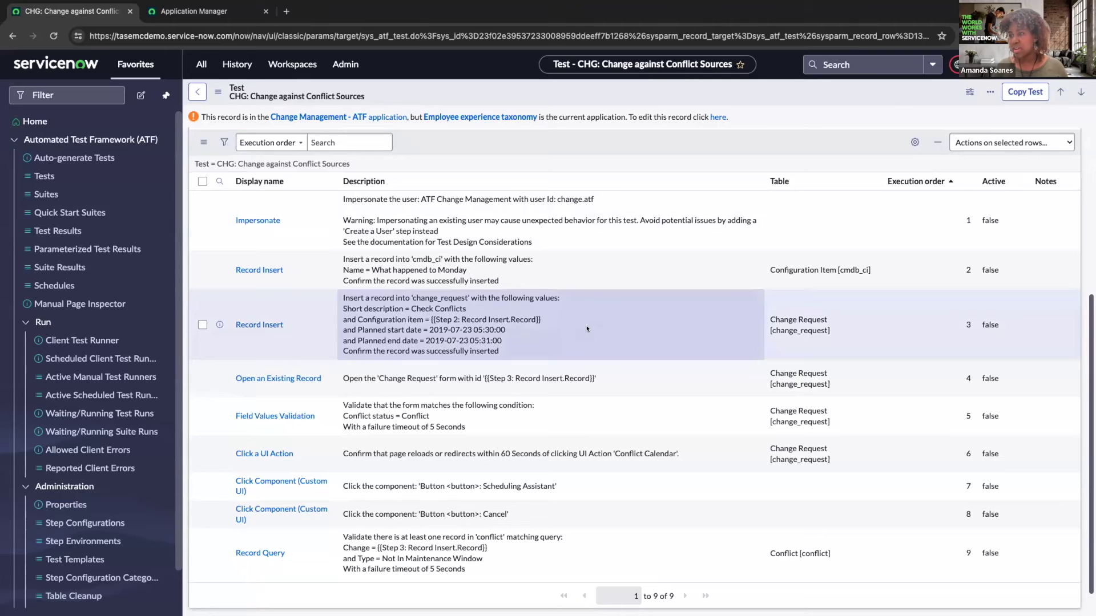
pyautogui.scroll(2, 586, 323)
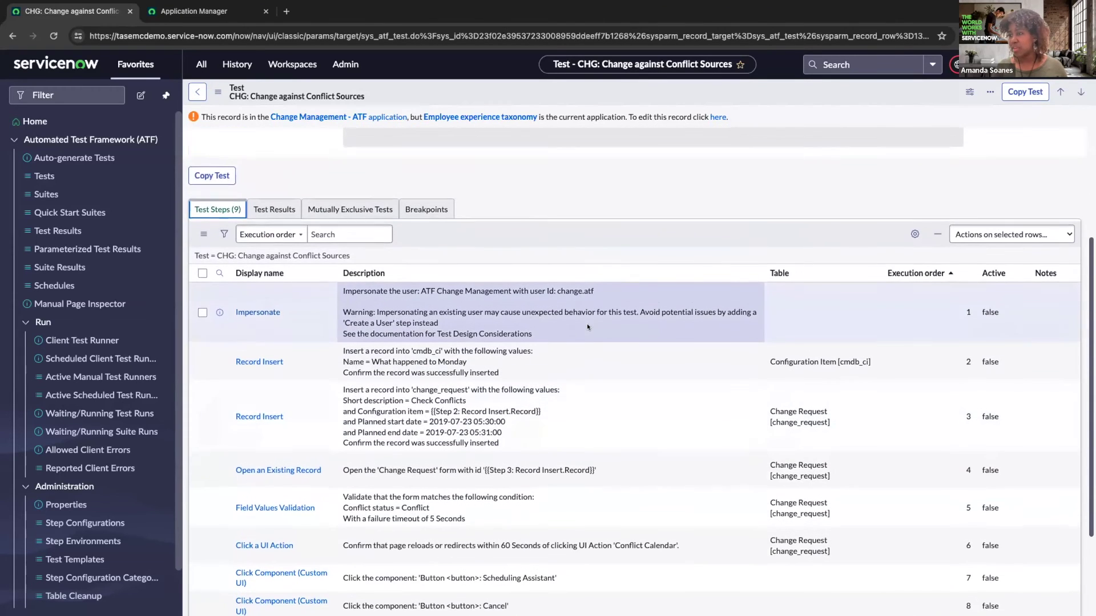
pyautogui.scroll(3, 628, 231)
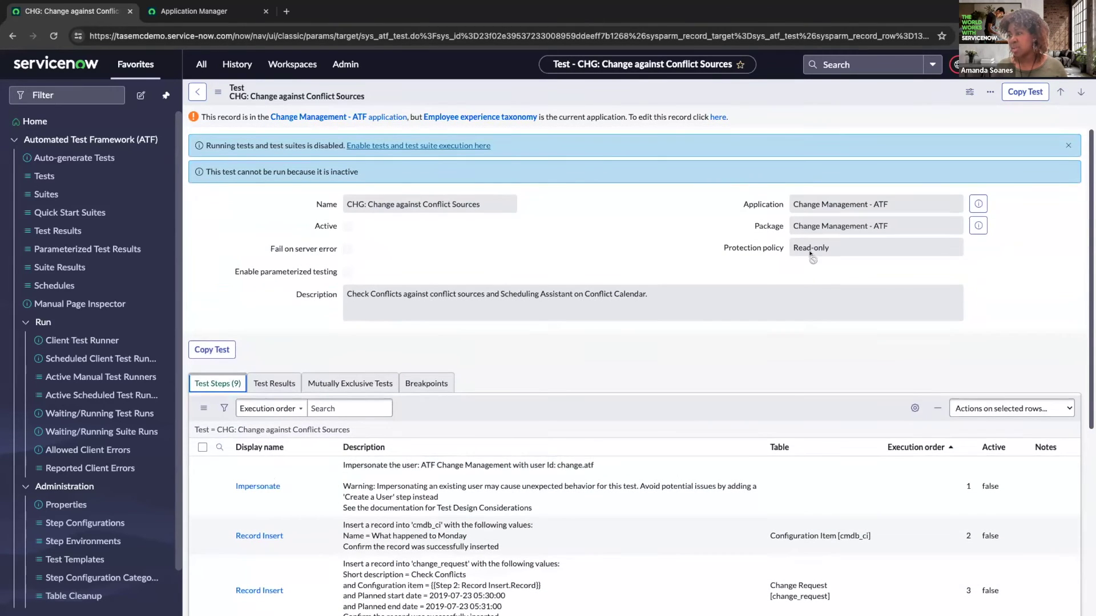
pyautogui.scroll(-1, 607, 269)
pyautogui.scroll(-1, 571, 212)
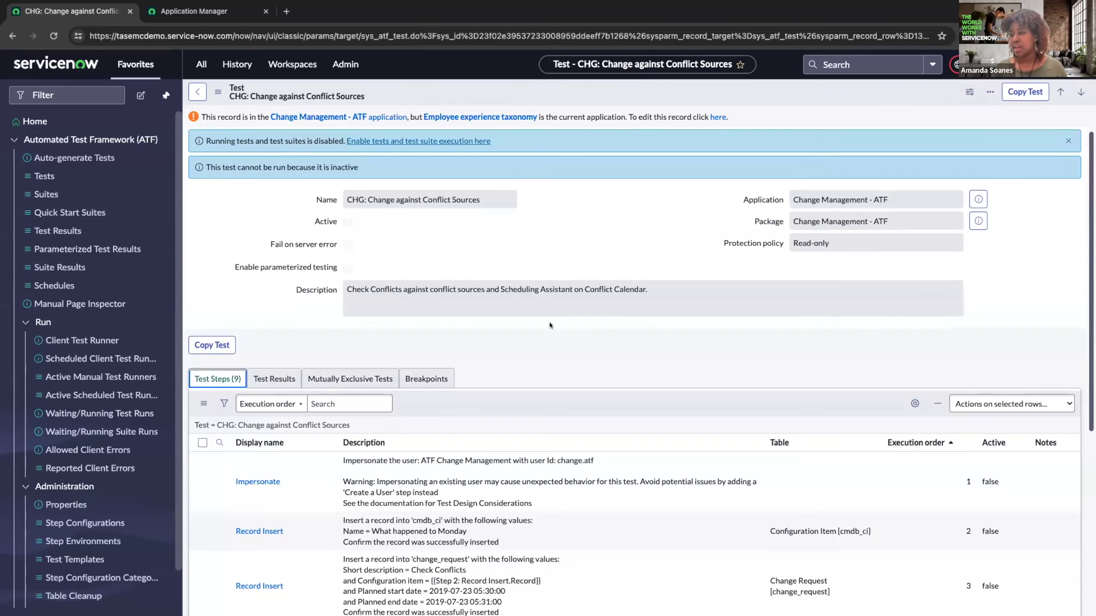
pyautogui.scroll(-1, 552, 326)
pyautogui.scroll(-2, 557, 324)
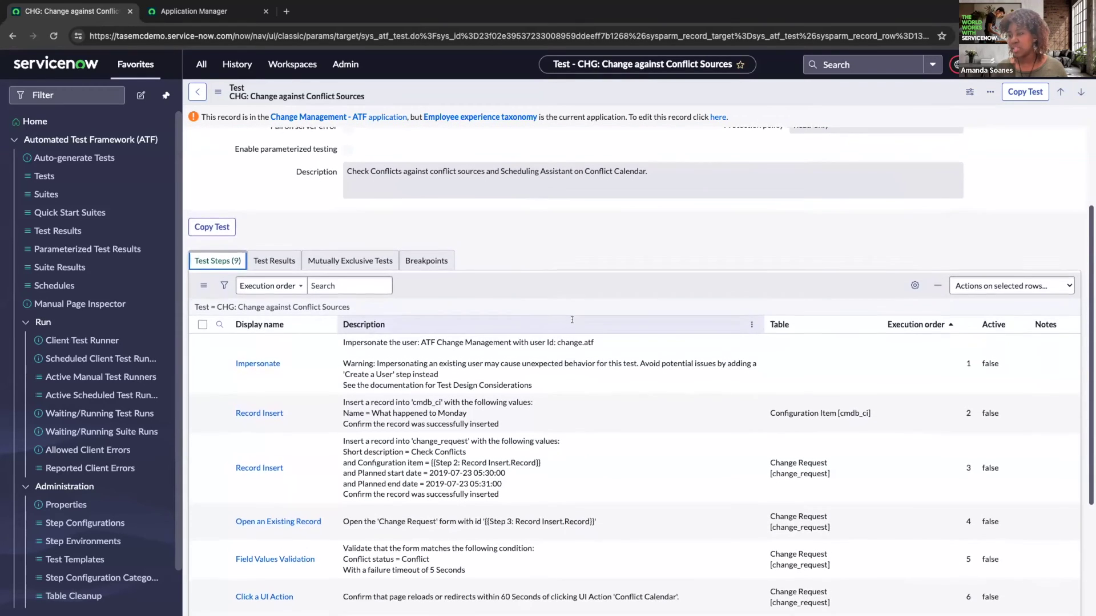
pyautogui.scroll(-3, 568, 321)
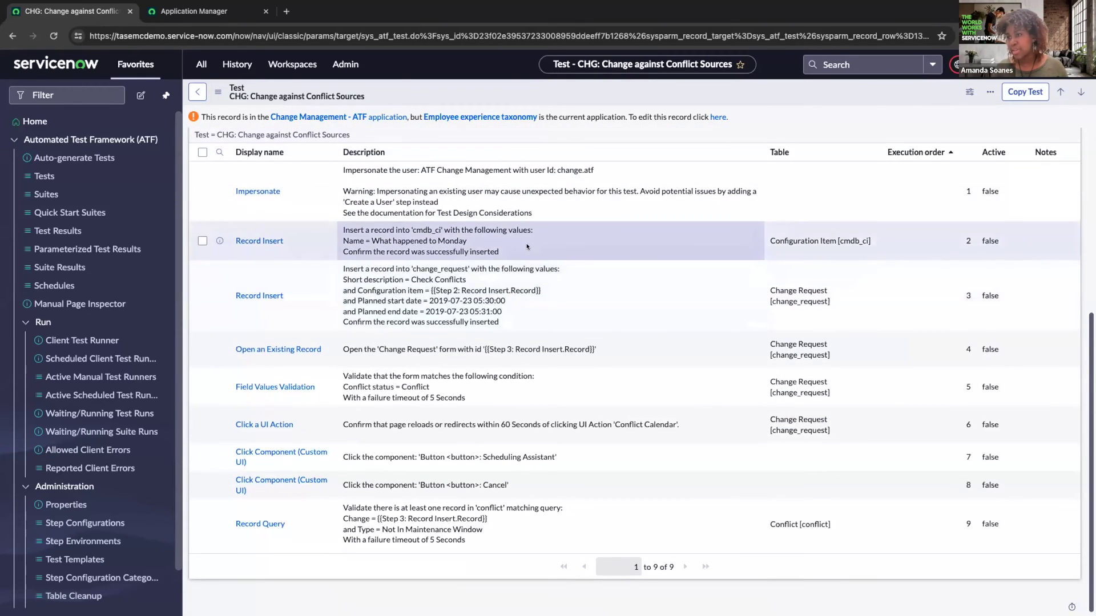
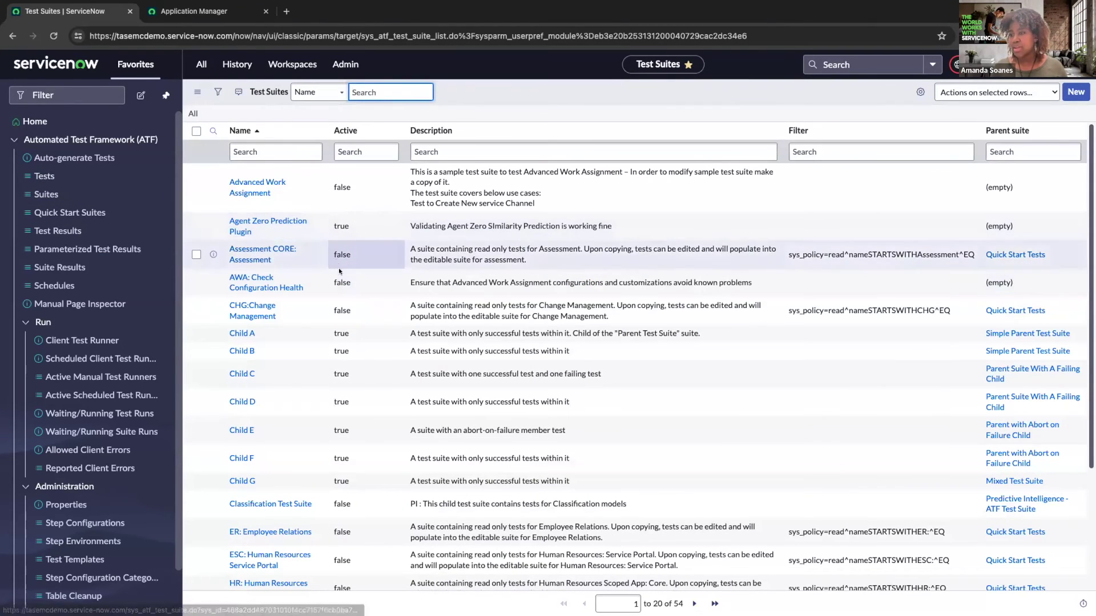
# Step: Browse the list of test suites and open the "CHG:Change Management" suite
pyautogui.scroll(-1, 336, 268)
pyautogui.scroll(-1, 340, 274)
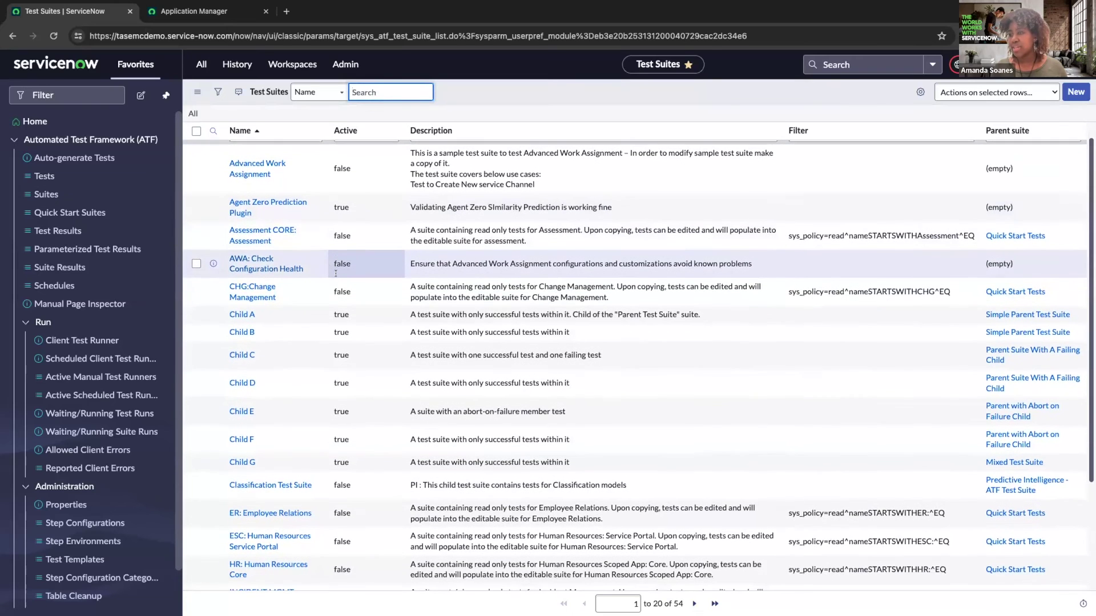
pyautogui.scroll(-1, 323, 274)
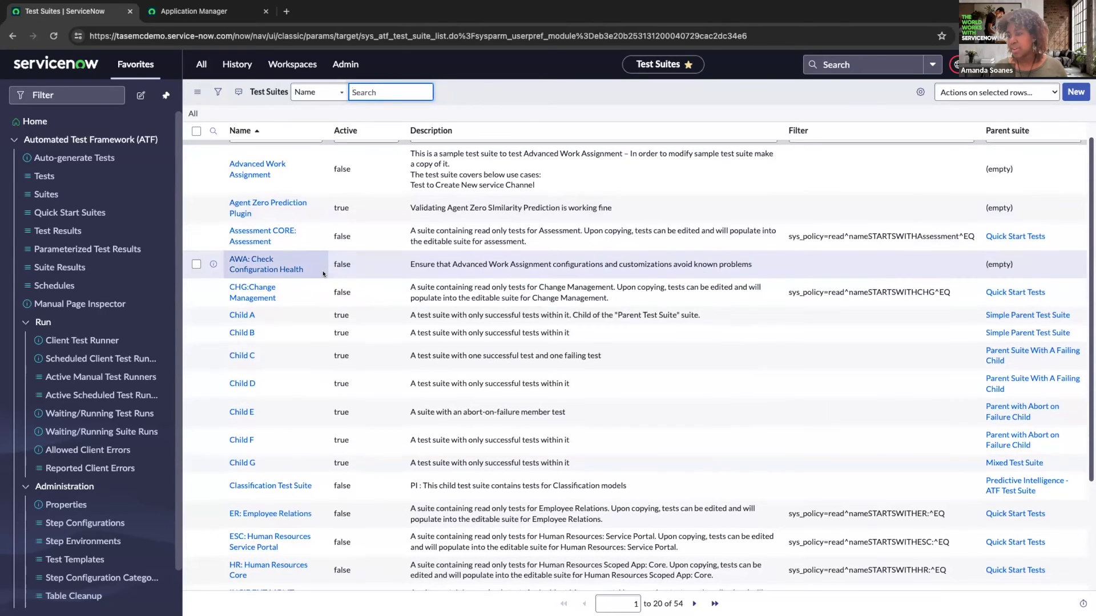
pyautogui.scroll(-3, 323, 273)
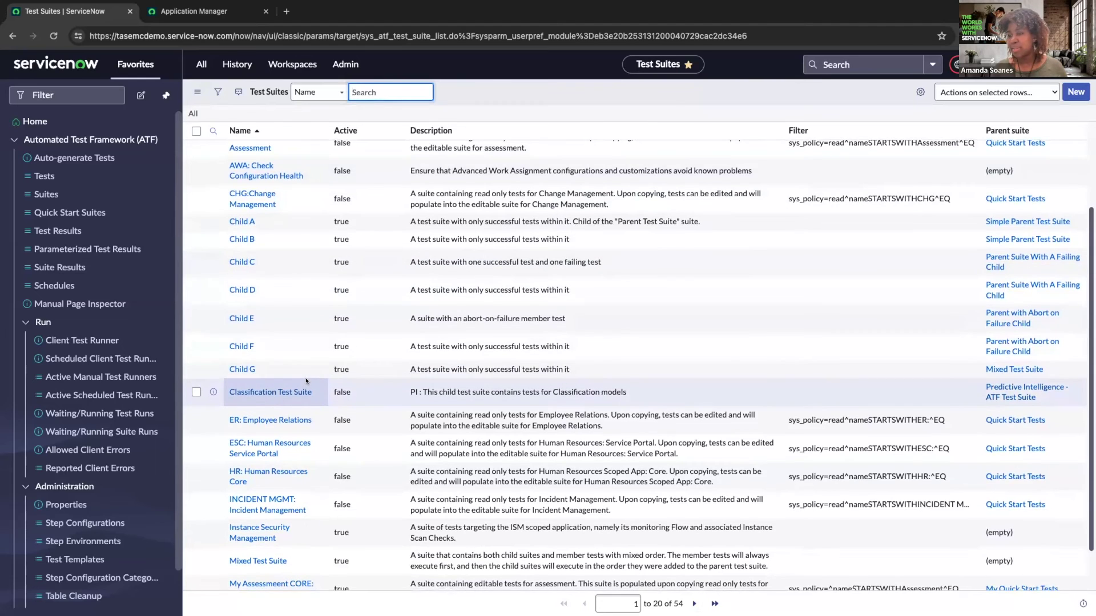
pyautogui.scroll(-2, 306, 379)
pyautogui.scroll(3, 309, 372)
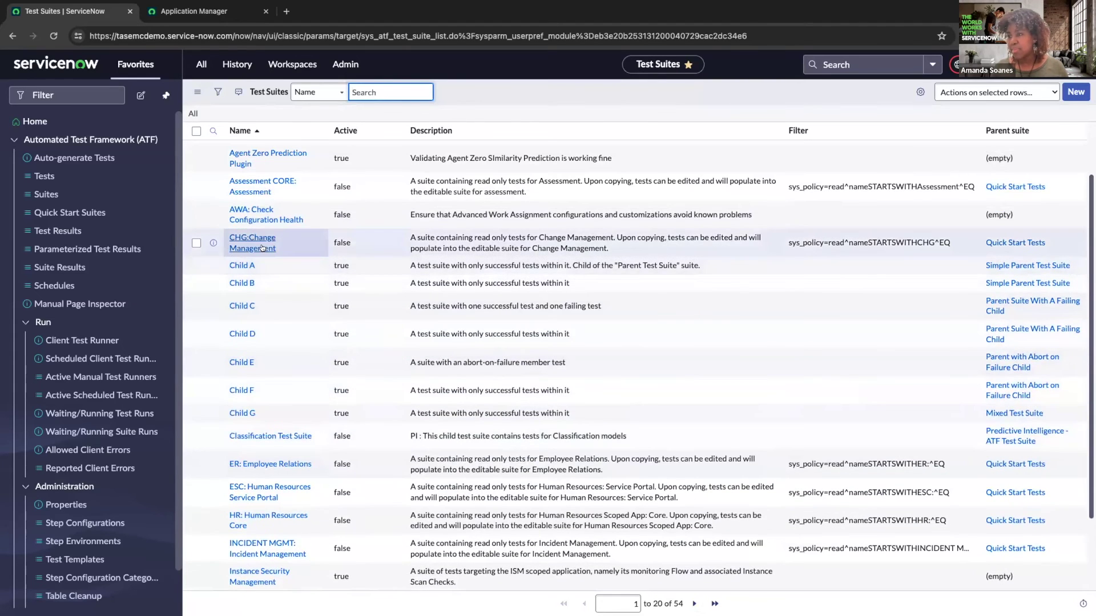
pyautogui.click(263, 247)
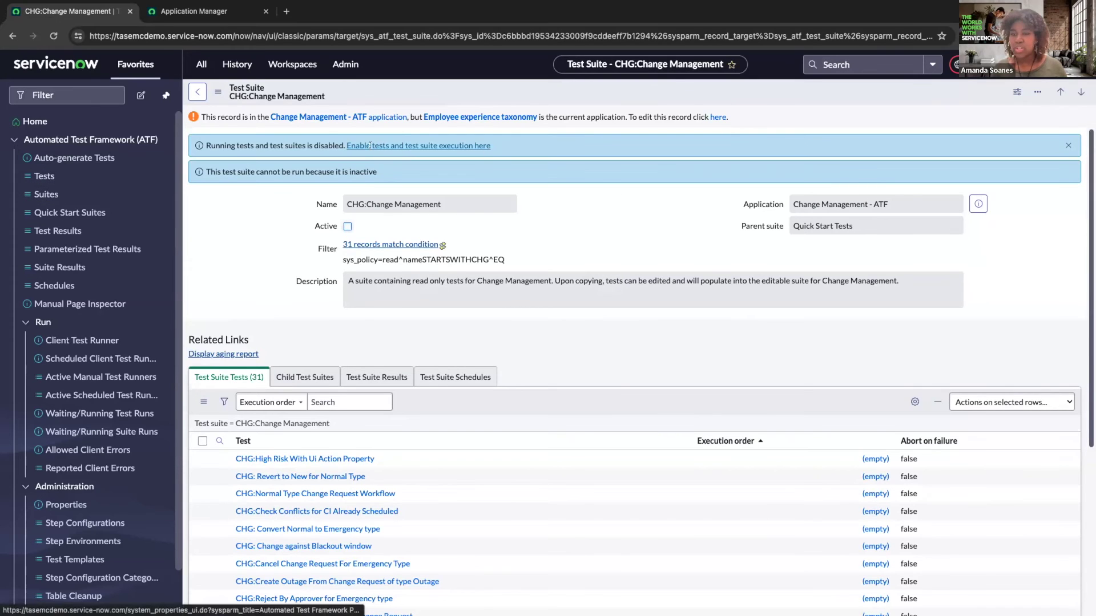
# Step: Review the tests contained in the "CHG:Change Management" suite
pyautogui.scroll(-2, 323, 253)
pyautogui.scroll(-3, 323, 252)
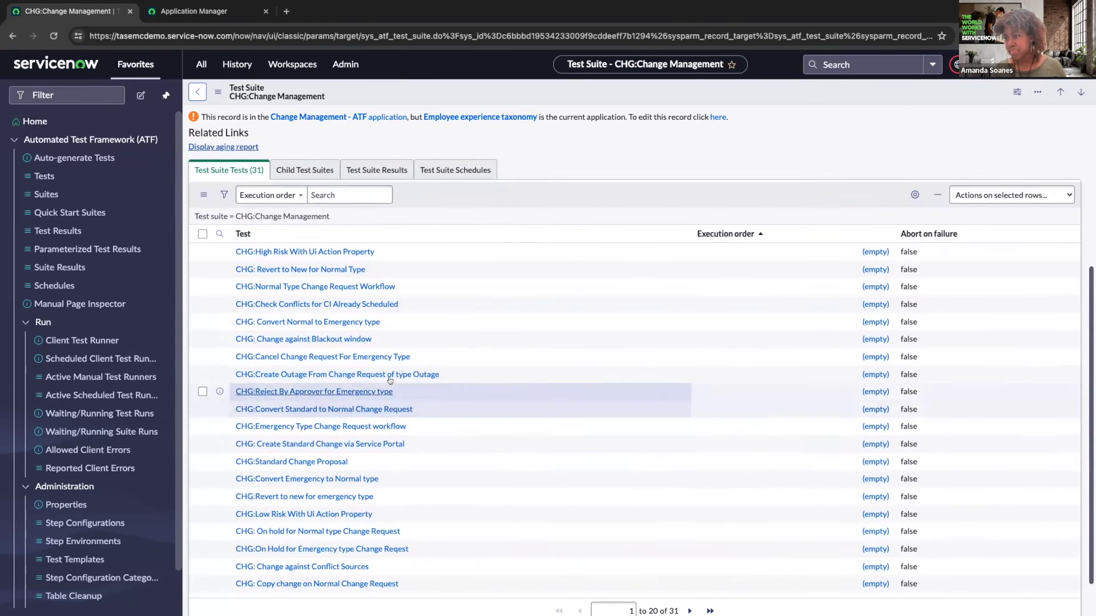
pyautogui.scroll(5, 342, 377)
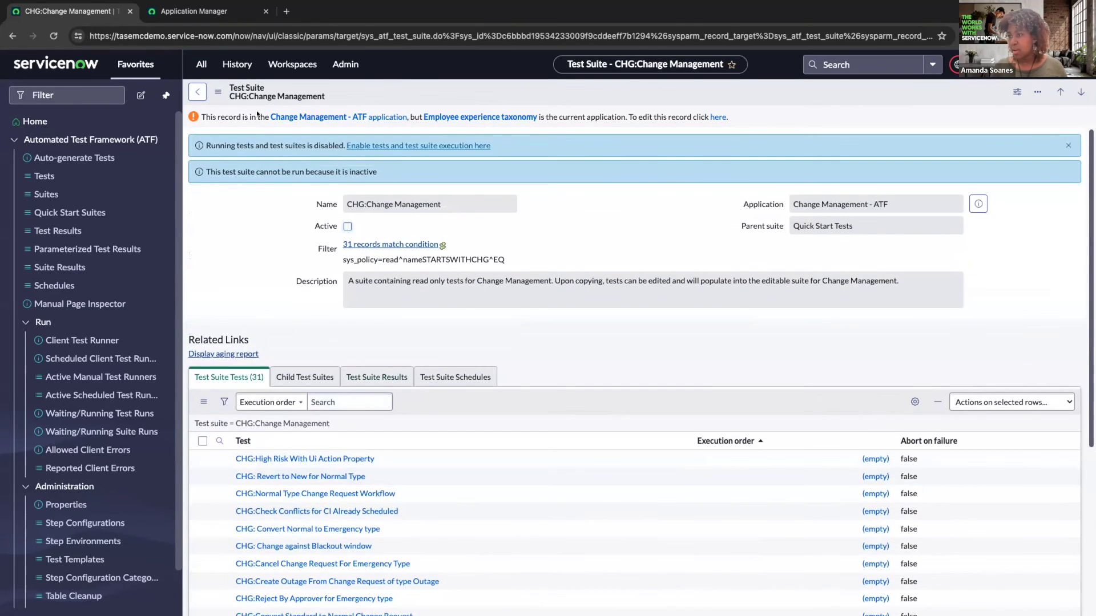
# Step: Leave the "CHG:Change Management" suite for the test suites list and open the suite schedules list
pyautogui.click(197, 91)
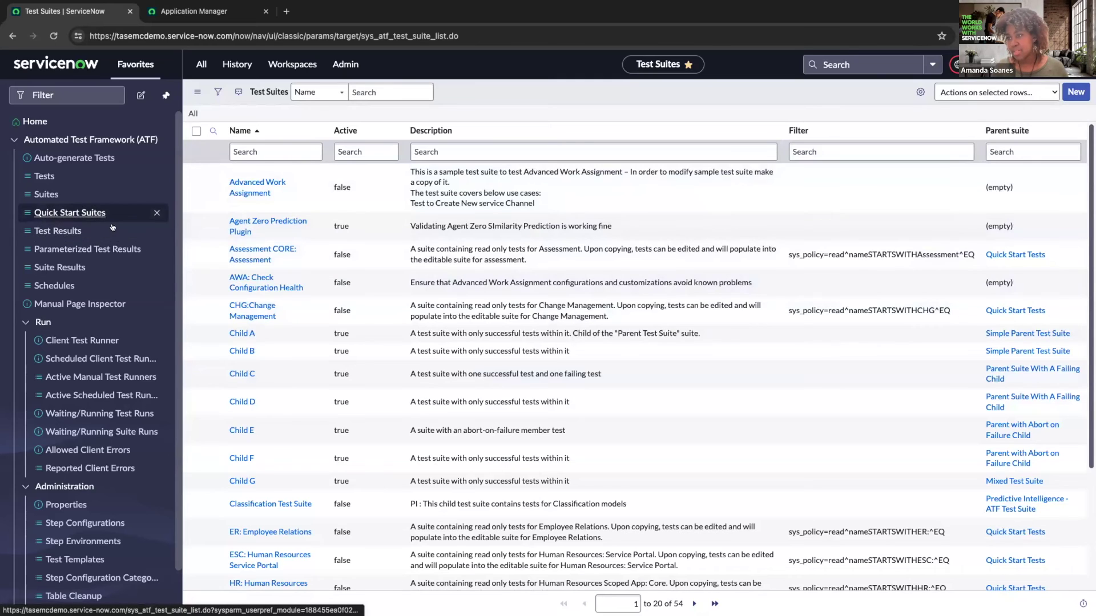
pyautogui.scroll(-1, 106, 234)
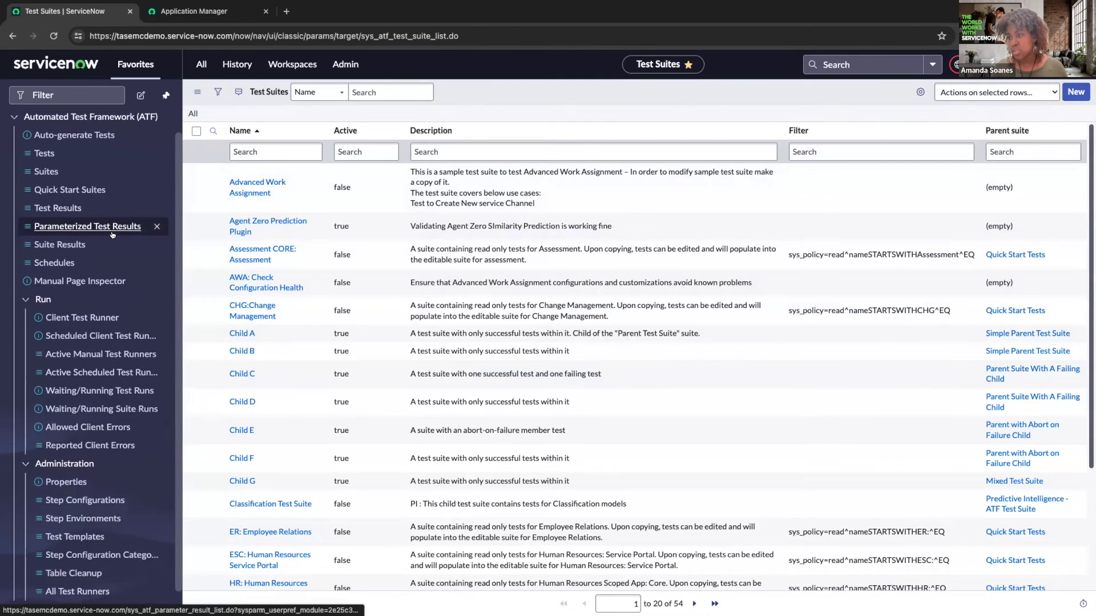
pyautogui.click(65, 259)
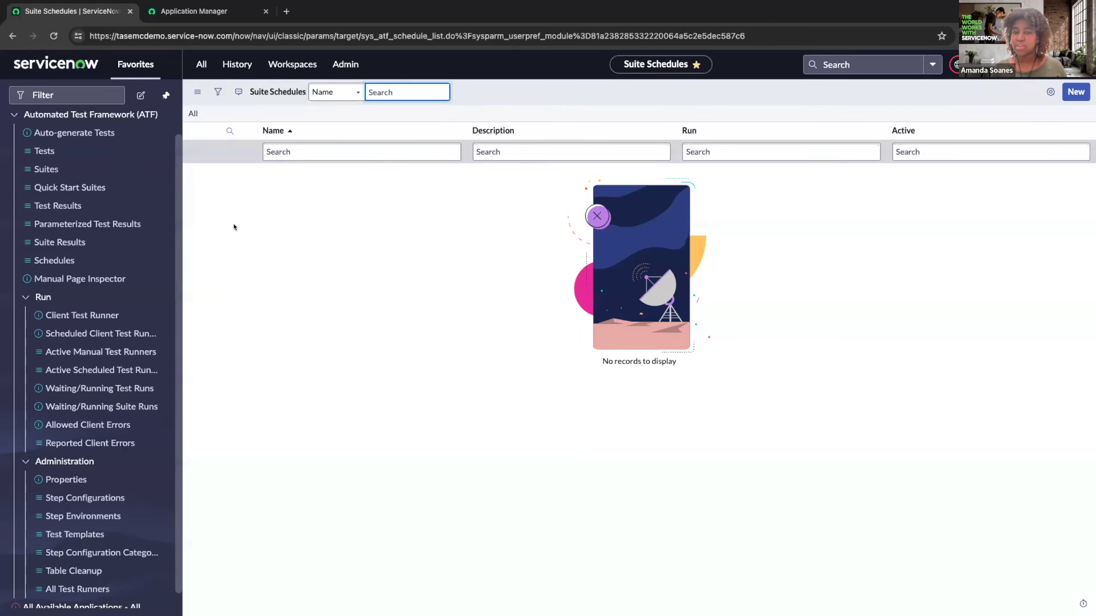
# Step: Look through the Automated Test Framework modules and open the list of test templates
pyautogui.scroll(-1, 139, 240)
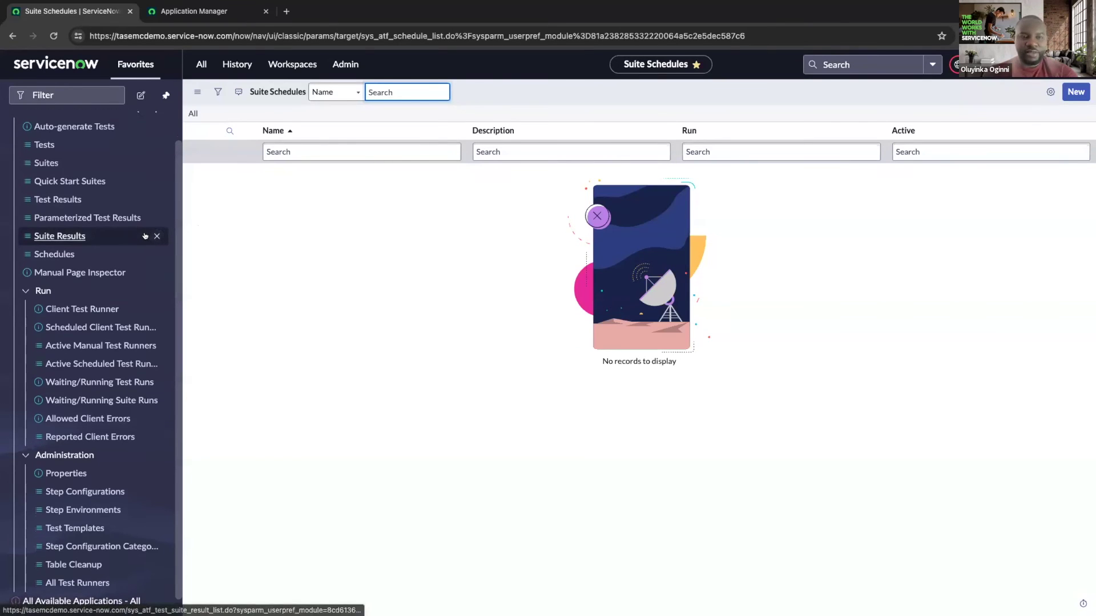
pyautogui.scroll(-1, 138, 237)
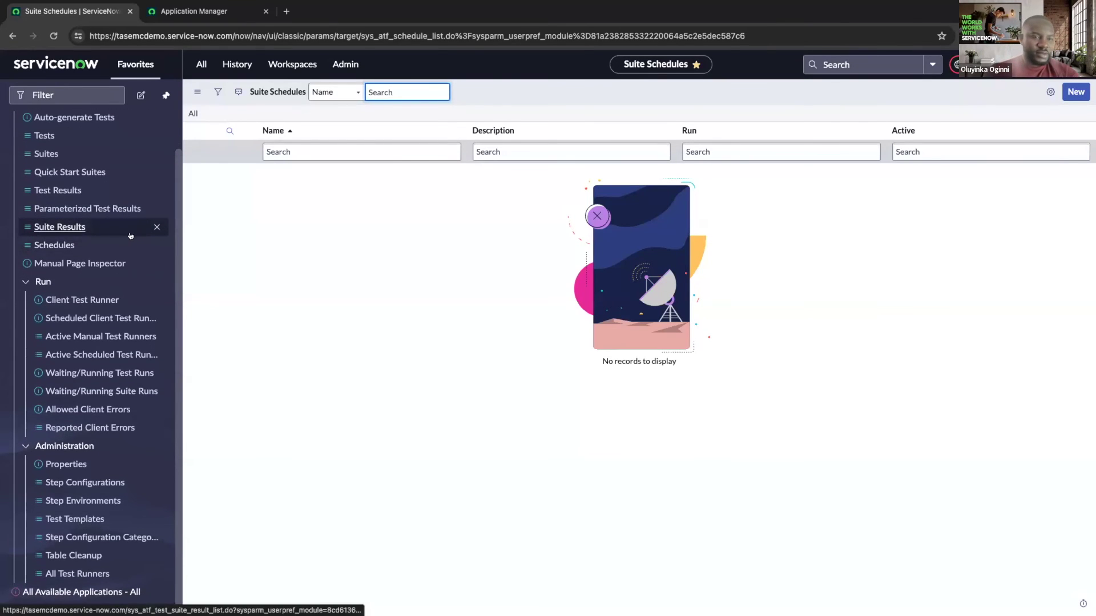
pyautogui.scroll(1, 128, 240)
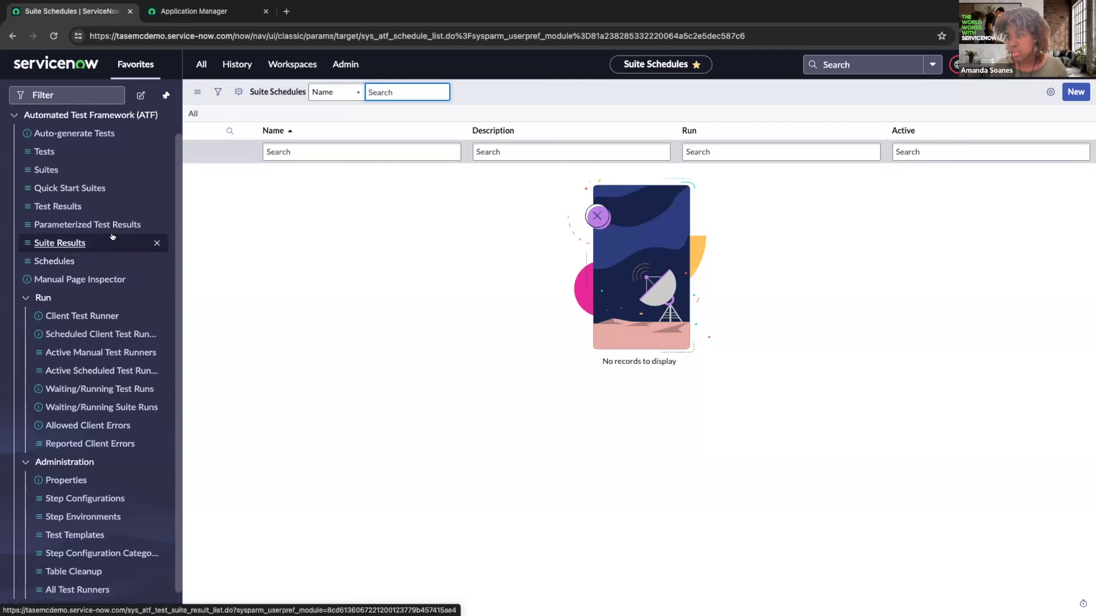
pyautogui.scroll(-1, 109, 279)
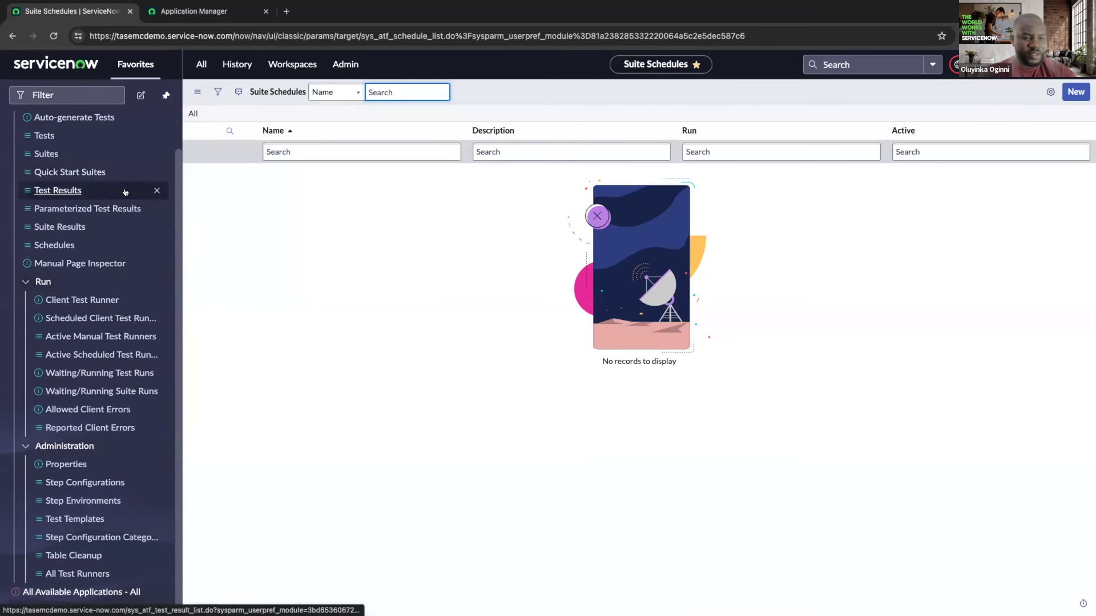
pyautogui.click(84, 518)
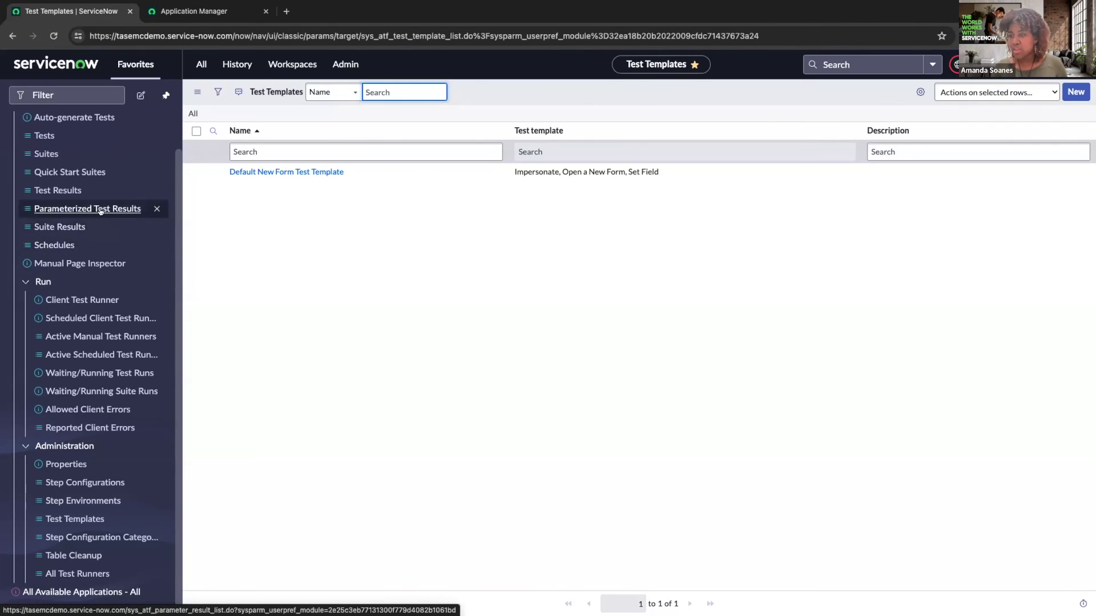
pyautogui.scroll(1, 101, 215)
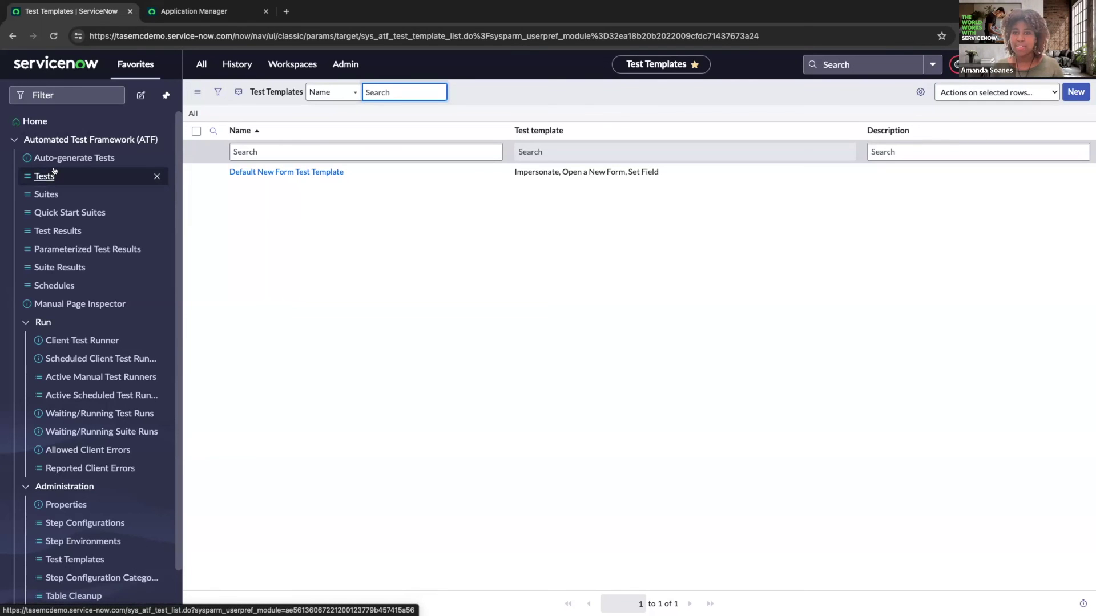
# Step: Switch to the Application Manager and expand the family plugins for "ATF test" to review the available ATF test plugins
pyautogui.click(227, 12)
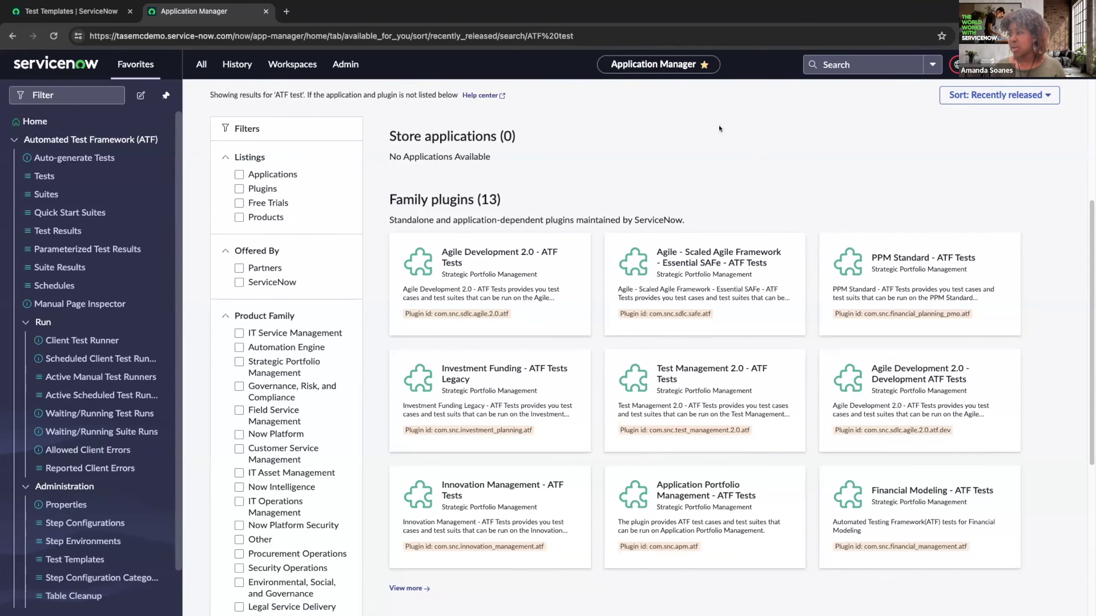
pyautogui.scroll(-1, 791, 206)
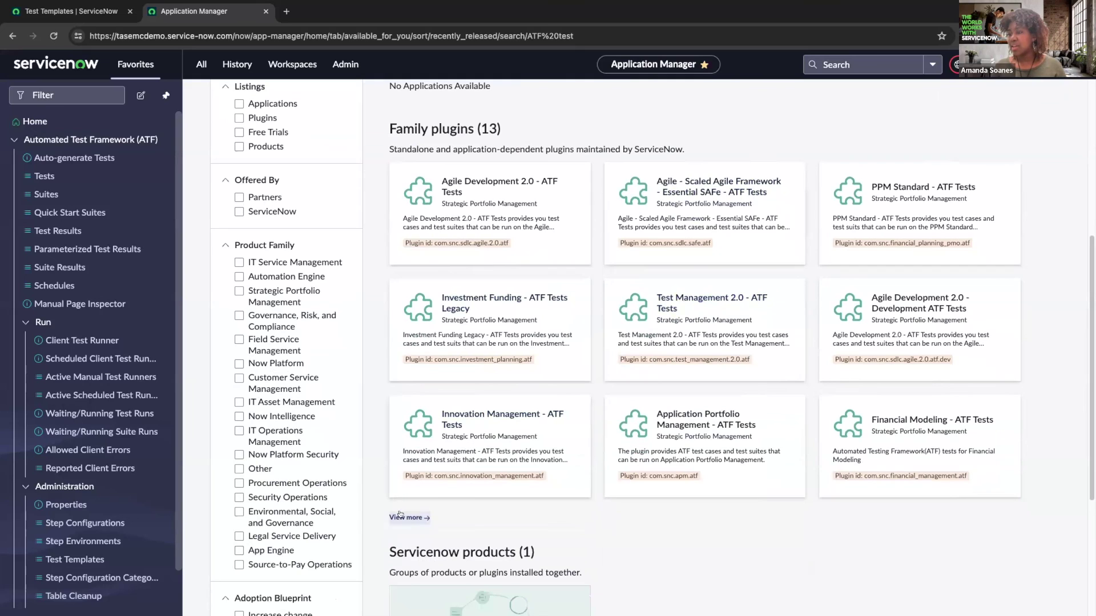
pyautogui.click(405, 517)
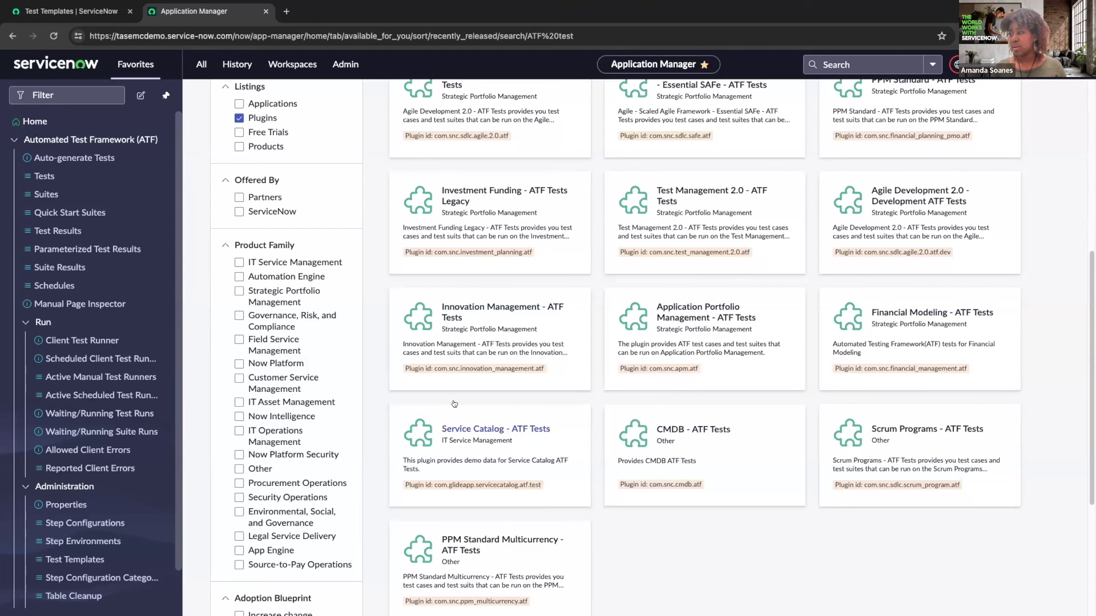
pyautogui.scroll(1, 523, 348)
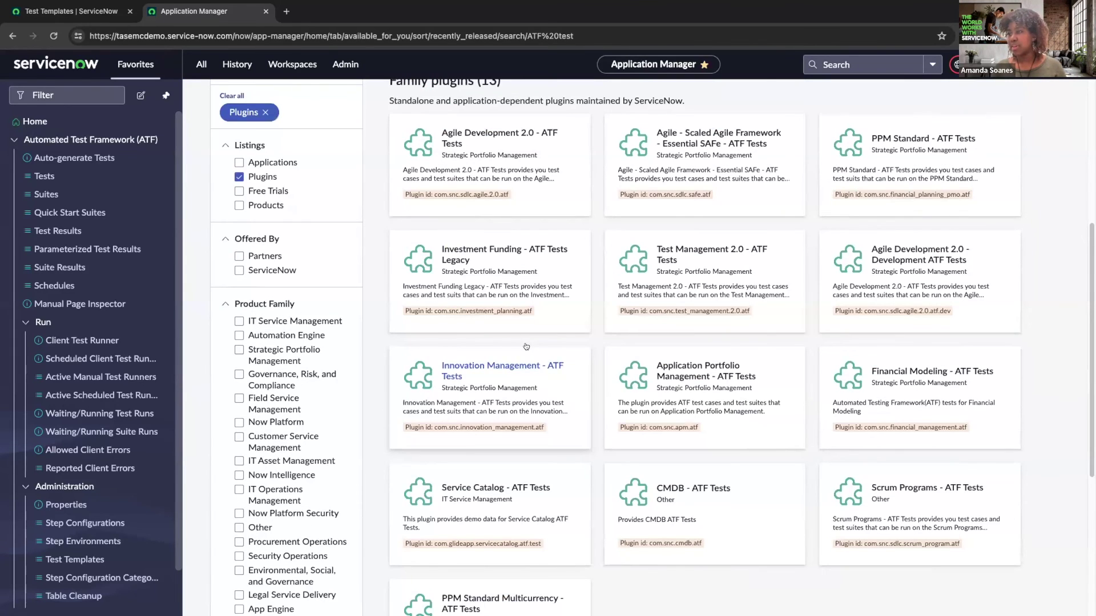
pyautogui.scroll(2, 522, 343)
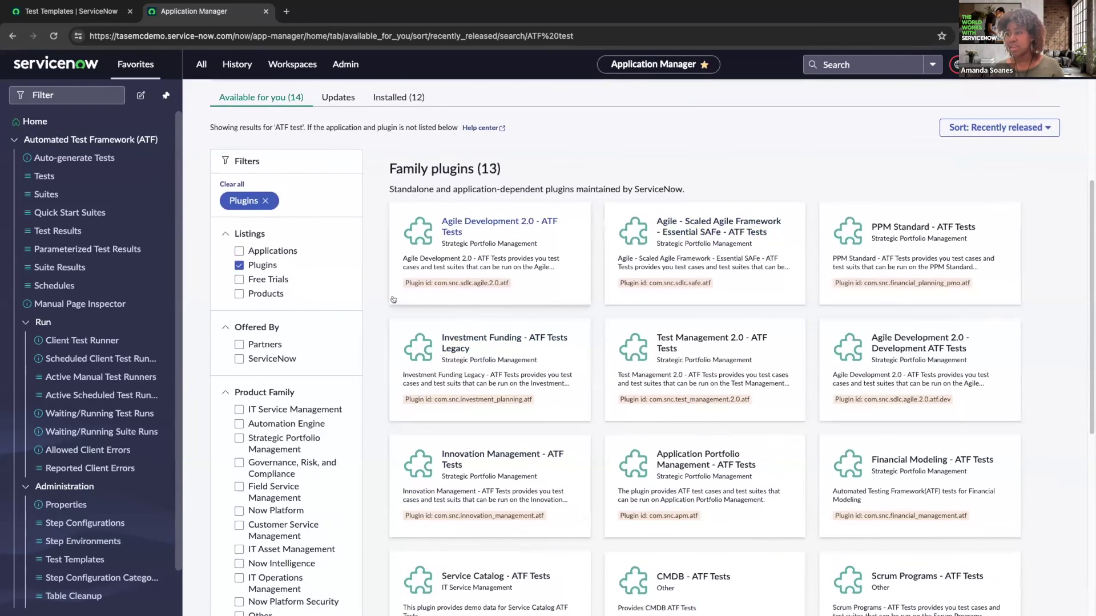